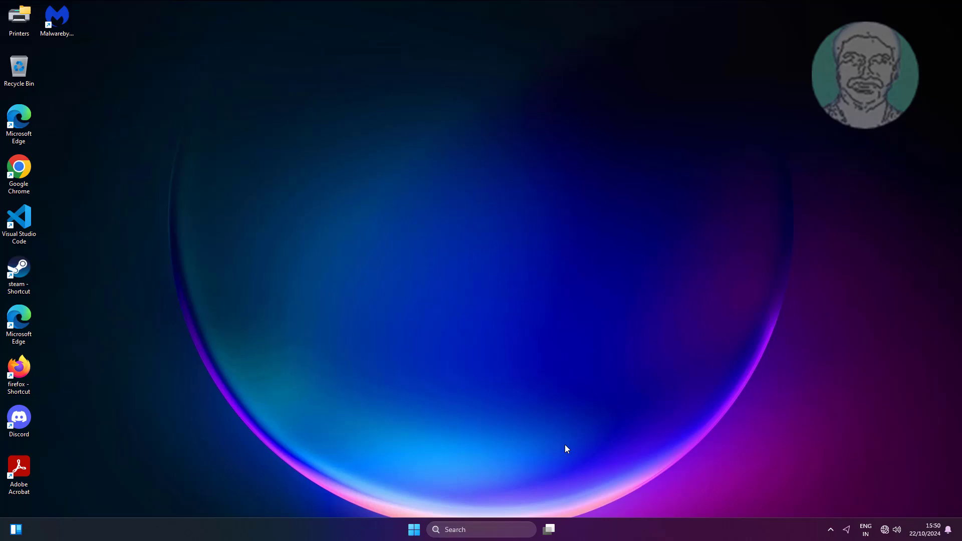
# Open the Canon MF3010 page under Settings' Bluetooth & devices, Printers & scanners.
pyautogui.click(413, 533)
pyautogui.click(553, 241)
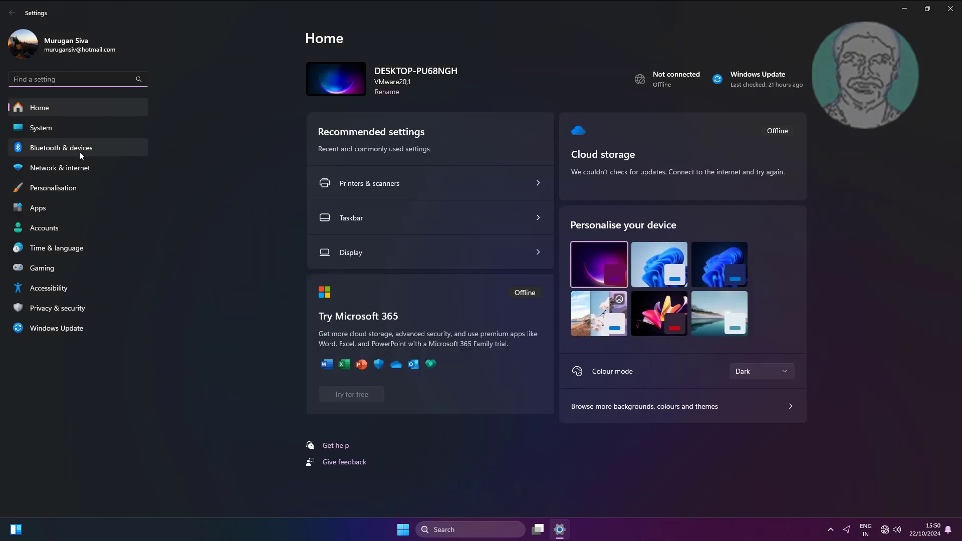
pyautogui.click(80, 148)
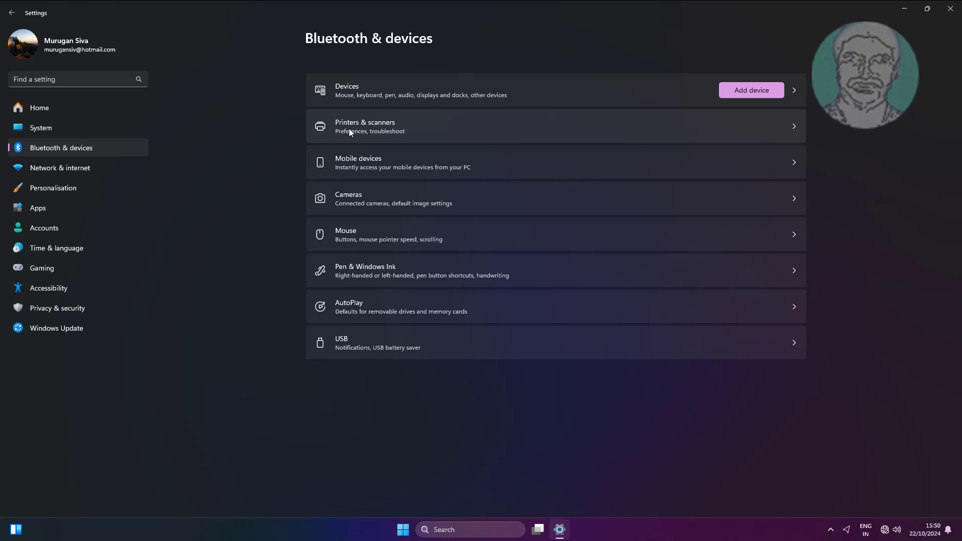
pyautogui.click(371, 126)
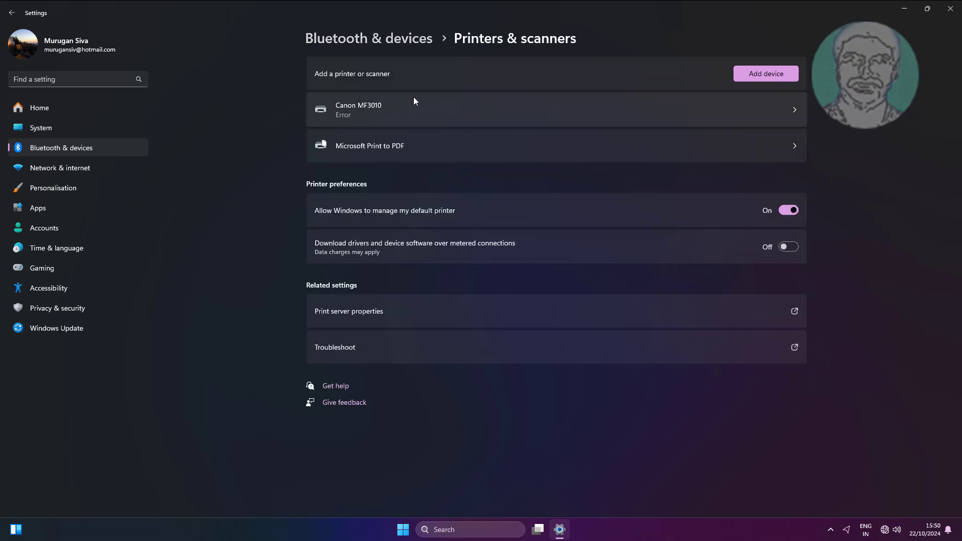
pyautogui.click(373, 105)
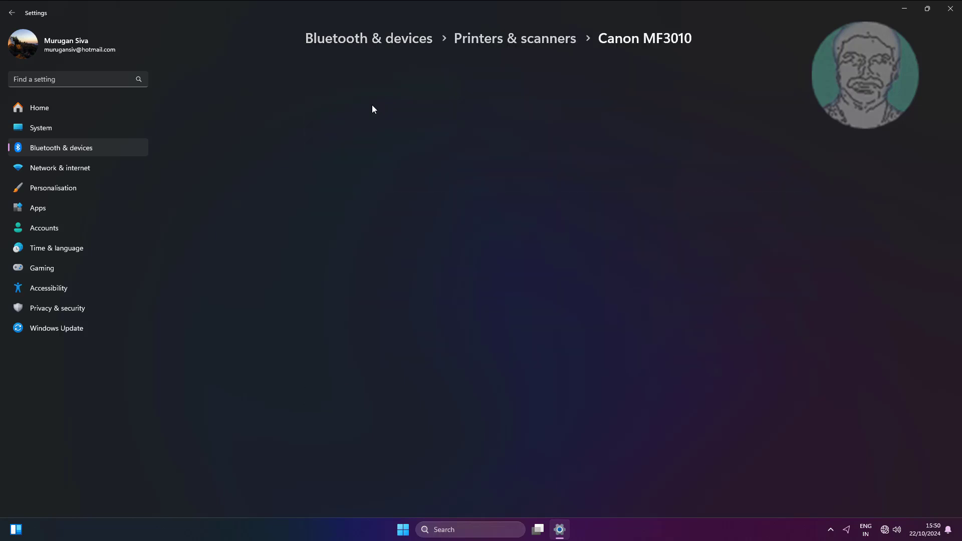
# Open the Canon MF3010 print queue and cancel Job 5, keeping Jobs 4 and 3.
pyautogui.click(352, 154)
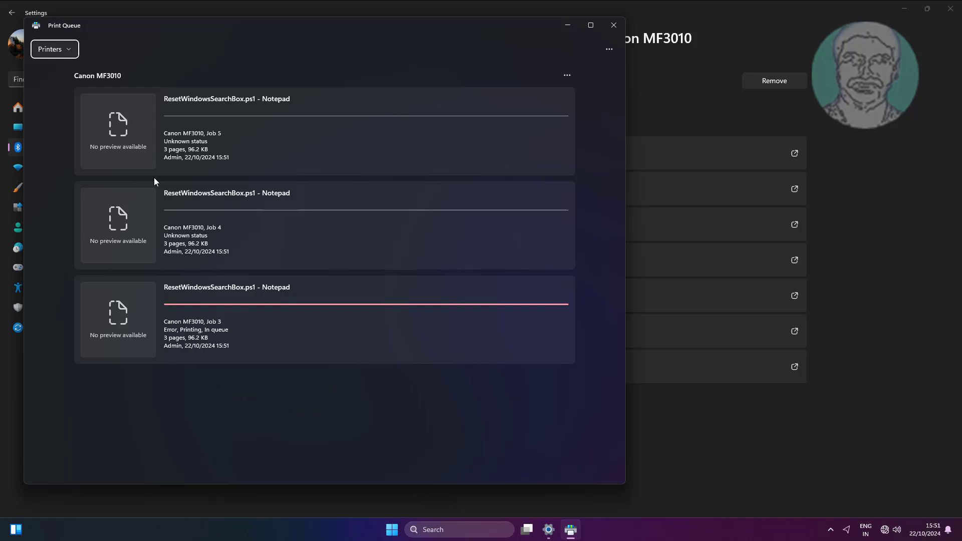
pyautogui.rightClick(194, 144)
pyautogui.click(228, 181)
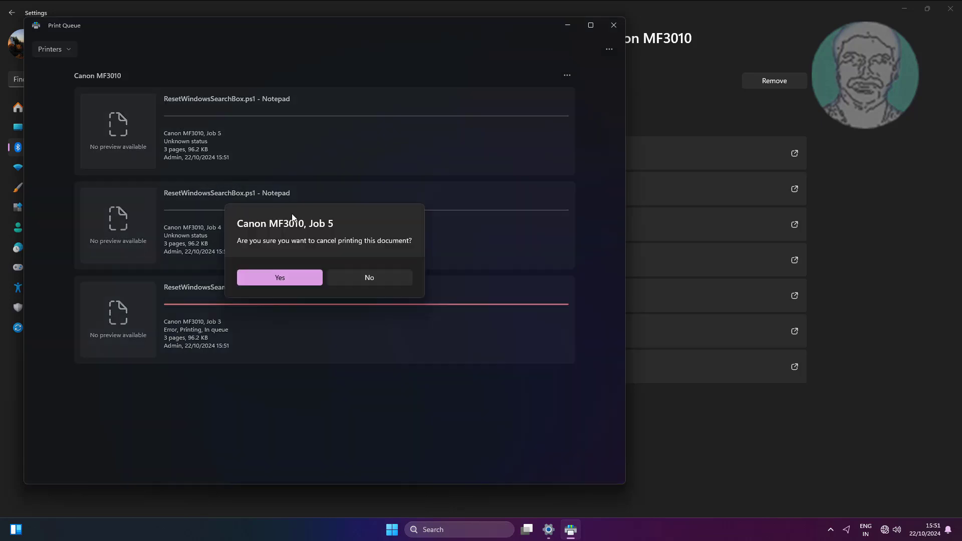
pyautogui.click(298, 280)
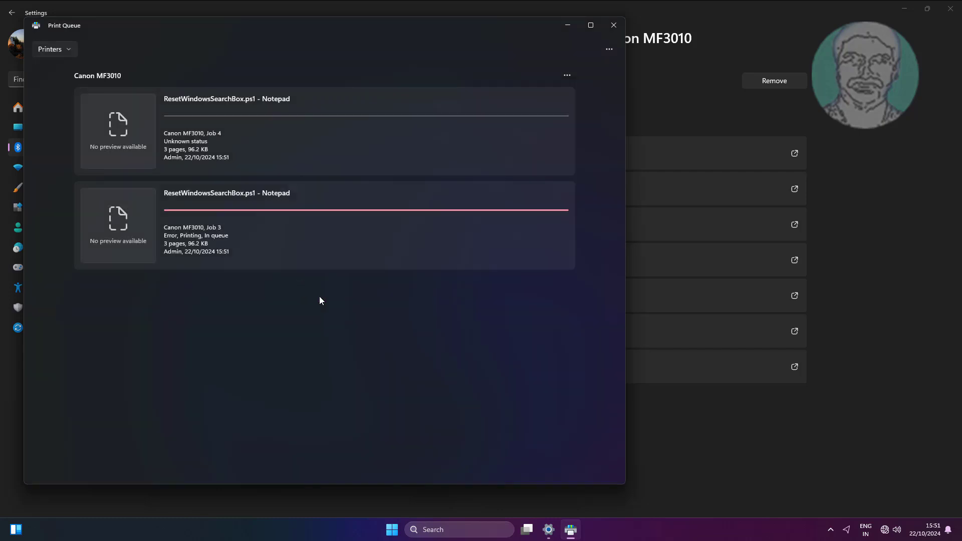
# Cancel all remaining Canon MF3010 print jobs and close the emptied Print Queue window.
pyautogui.click(567, 73)
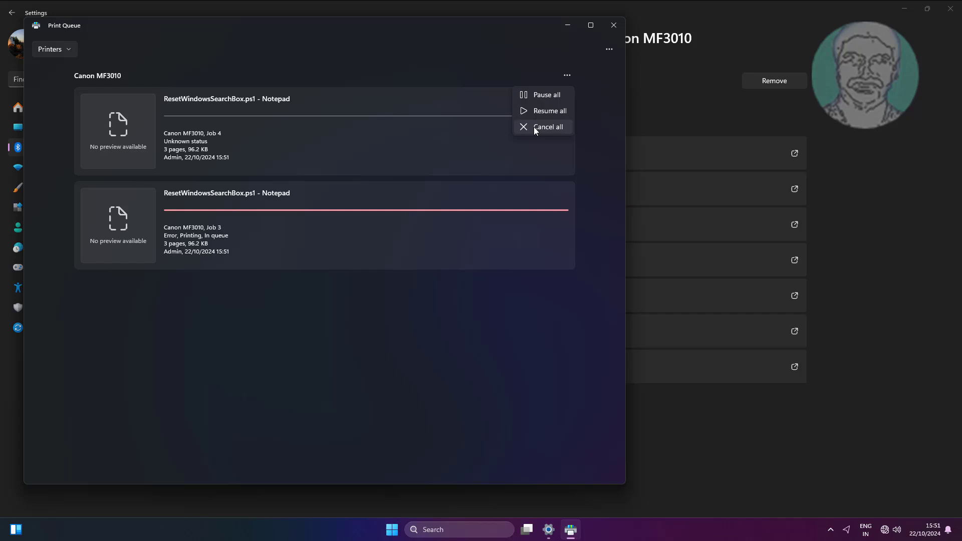
pyautogui.click(550, 129)
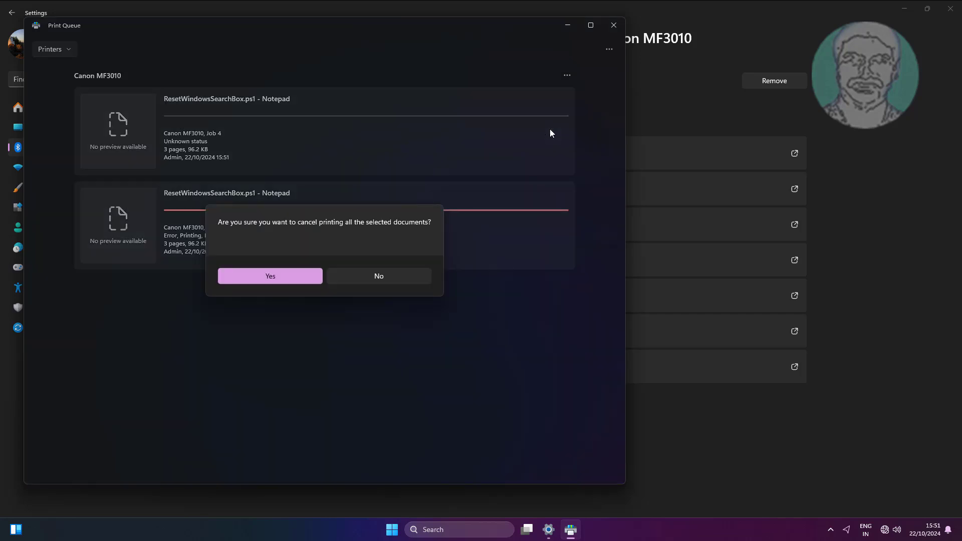
pyautogui.click(293, 277)
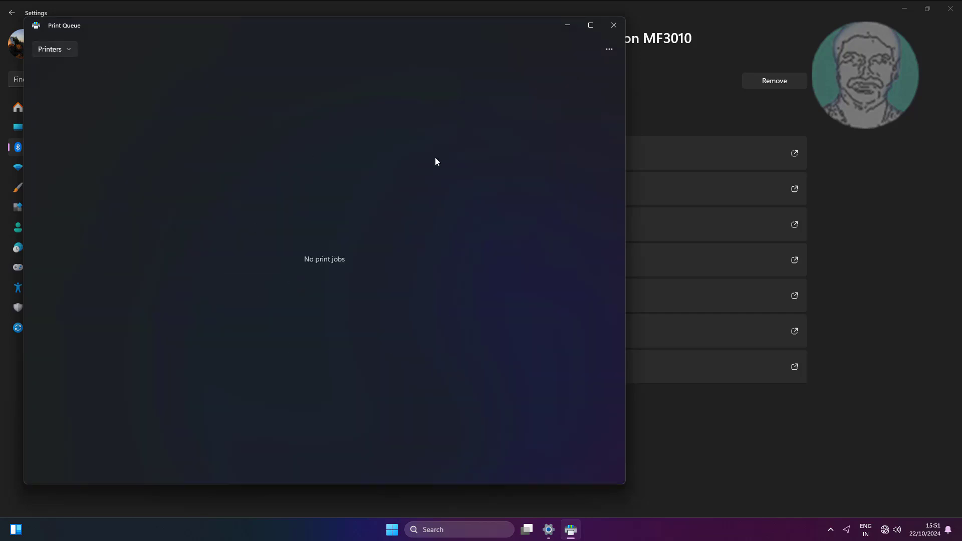
pyautogui.click(613, 25)
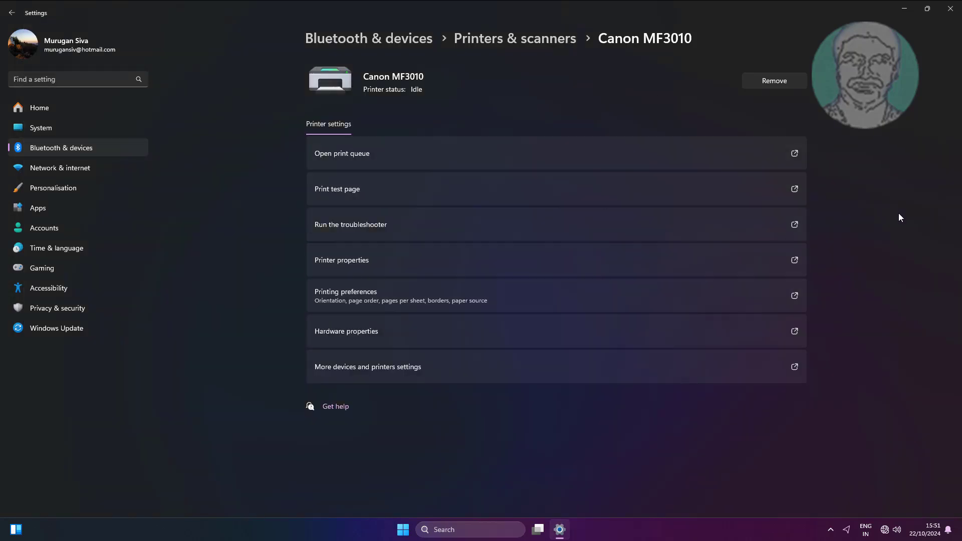
# Close the Windows Settings window to return to the desktop.
pyautogui.click(952, 11)
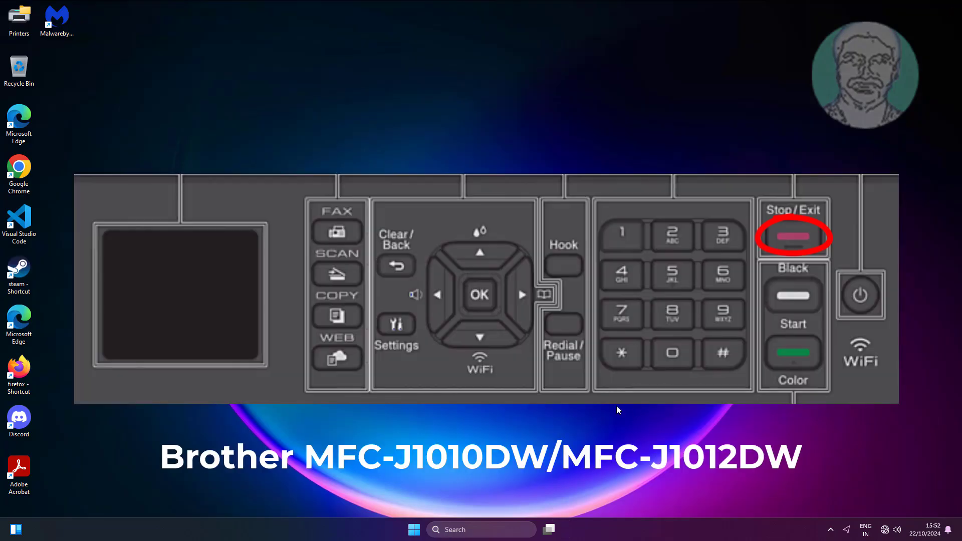